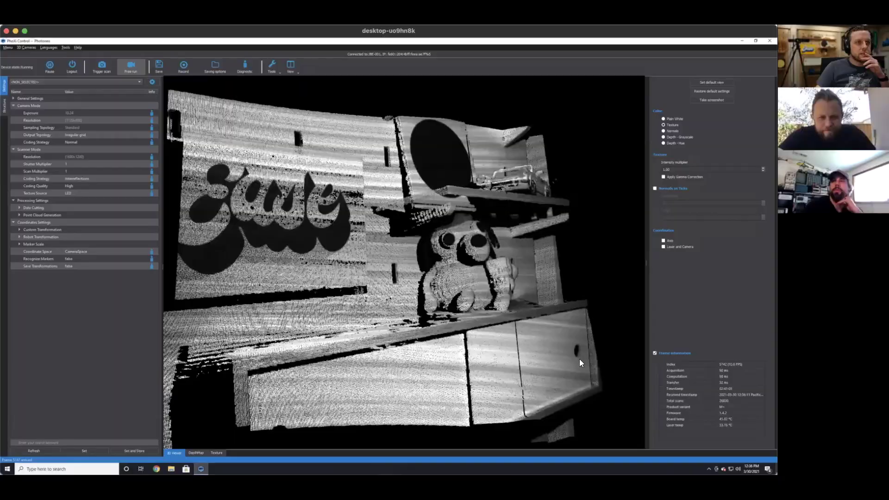
Step: Orbit the toy figure's point cloud to a frontal view, then to an oblique angle
{"action": "left_click_drag", "start_coordinate": [580, 360], "coordinate": [549, 394]}
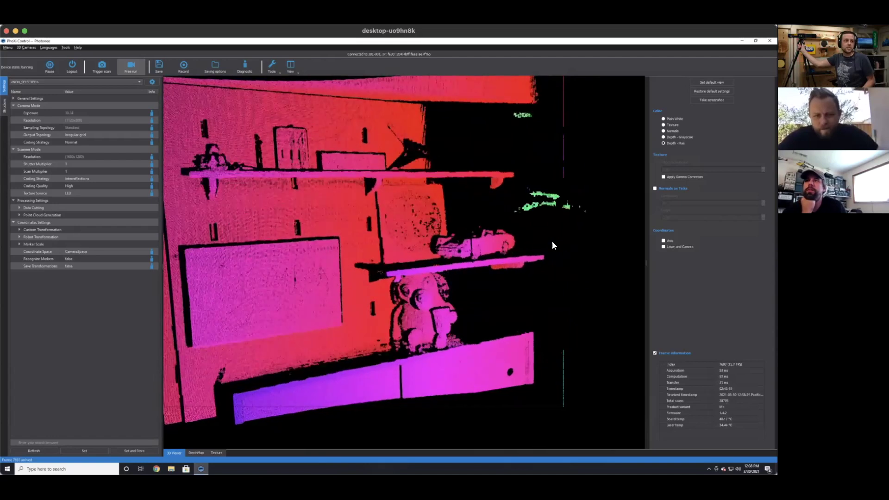
{"action": "left_click_drag", "start_coordinate": [553, 240], "coordinate": [441, 253]}
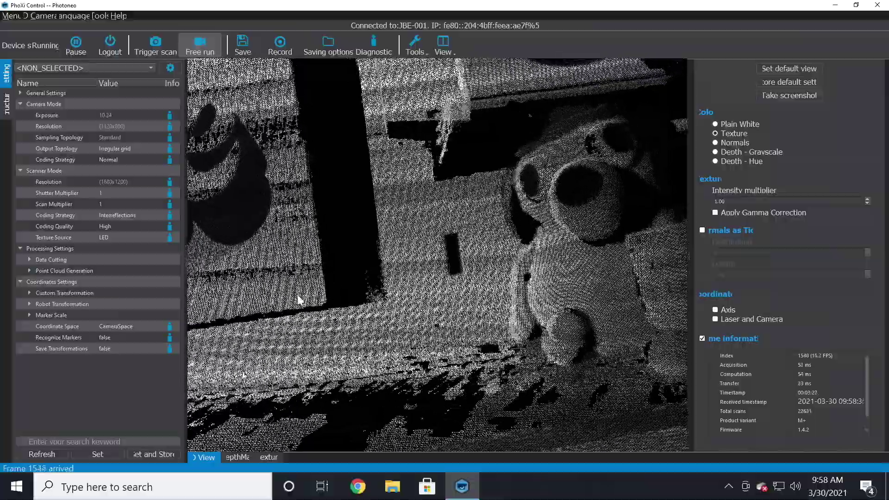
Step: Orbit the textured figure and shelf scan through tilted, top-down, side and angled views
{"action": "mouse_move", "coordinate": [361, 327]}
{"action": "left_mouse_down"}
{"action": "mouse_move", "coordinate": [261, 315]}
{"action": "mouse_move", "coordinate": [321, 314]}
{"action": "left_mouse_up"}
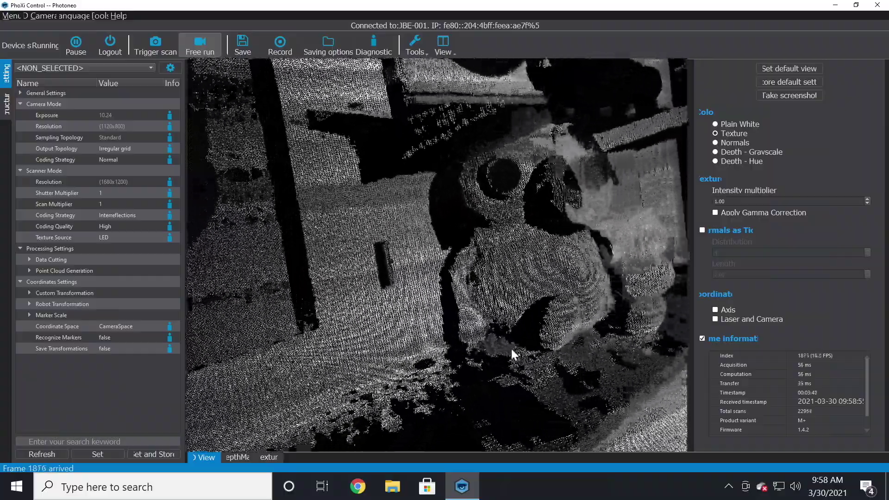
{"action": "left_click_drag", "start_coordinate": [511, 350], "coordinate": [417, 368]}
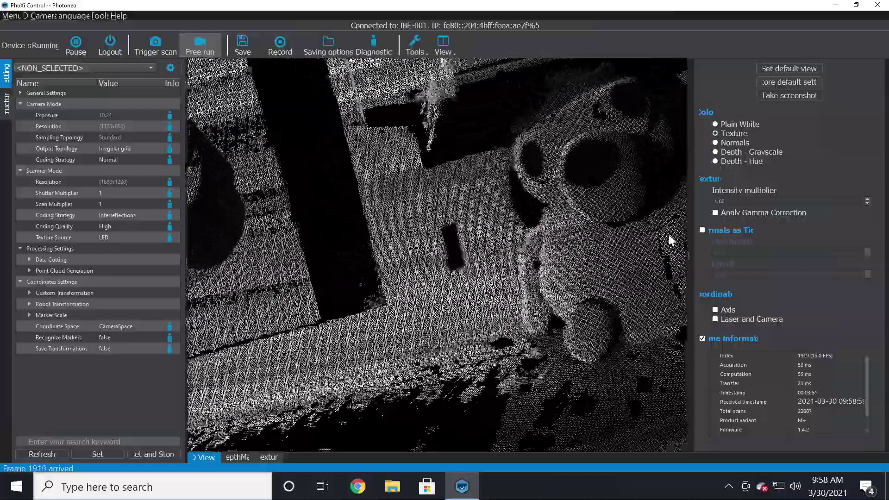
{"action": "mouse_move", "coordinate": [638, 242]}
{"action": "left_mouse_down"}
{"action": "mouse_move", "coordinate": [429, 136]}
{"action": "mouse_move", "coordinate": [639, 413]}
{"action": "left_mouse_up"}
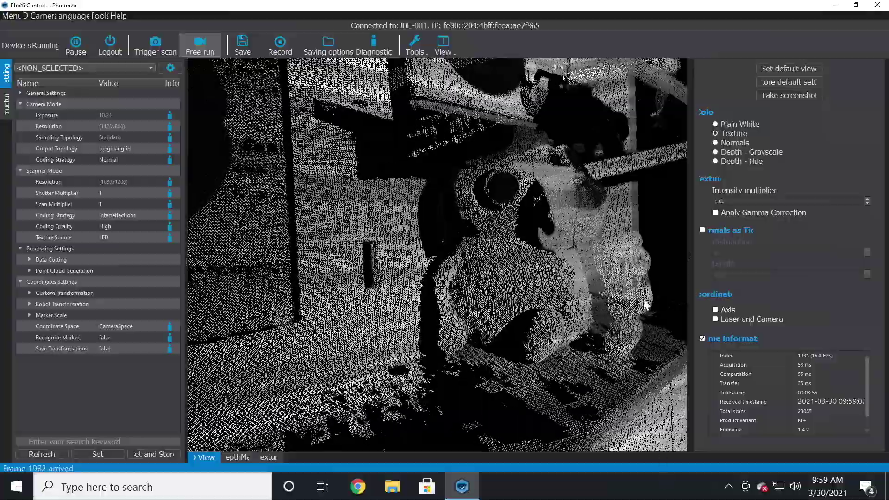
{"action": "mouse_move", "coordinate": [644, 306]}
{"action": "left_mouse_down"}
{"action": "mouse_move", "coordinate": [508, 297]}
{"action": "mouse_move", "coordinate": [315, 306]}
{"action": "left_mouse_up"}
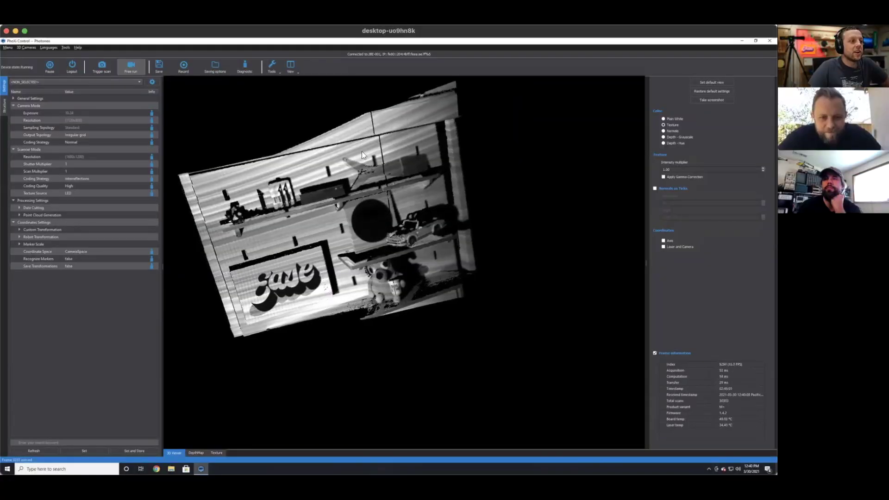
{"action": "mouse_move", "coordinate": [362, 151]}
{"action": "left_mouse_down"}
{"action": "mouse_move", "coordinate": [422, 143]}
{"action": "mouse_move", "coordinate": [446, 158]}
{"action": "left_mouse_up"}
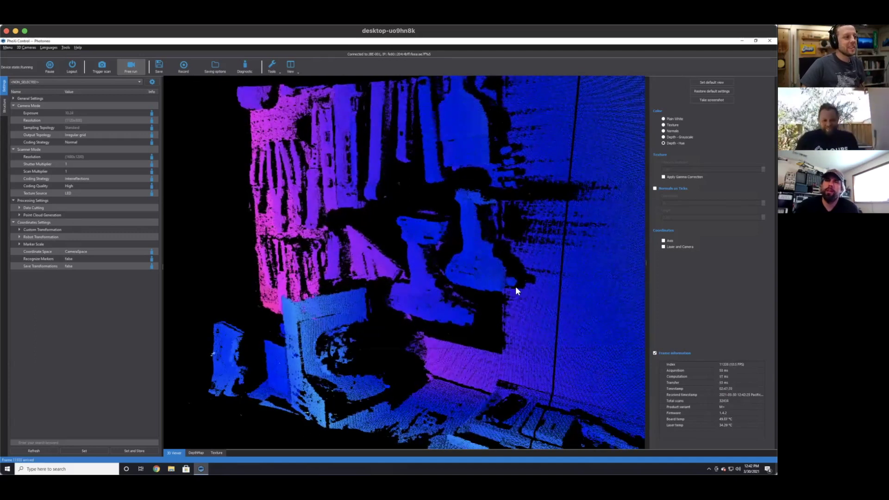
Step: Orbit to the shelf corner and collapse the Rotation Matrix and Translation Vector rows
{"action": "left_click_drag", "start_coordinate": [515, 287], "coordinate": [577, 315]}
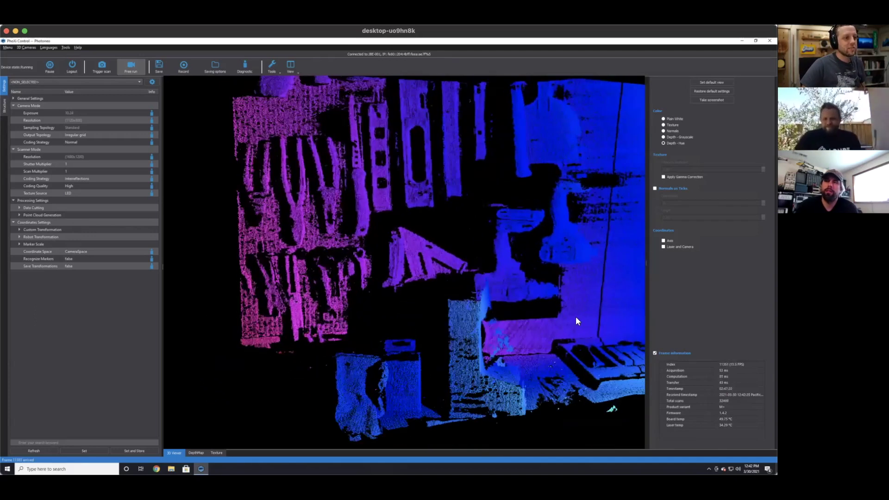
{"action": "scroll", "coordinate": [574, 315], "scroll_direction": "down", "scroll_amount": 3}
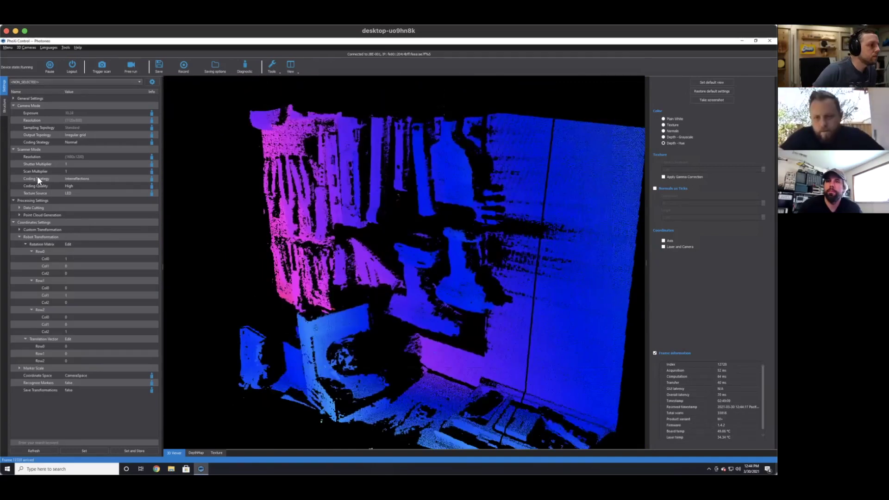
{"action": "left_click", "coordinate": [24, 244]}
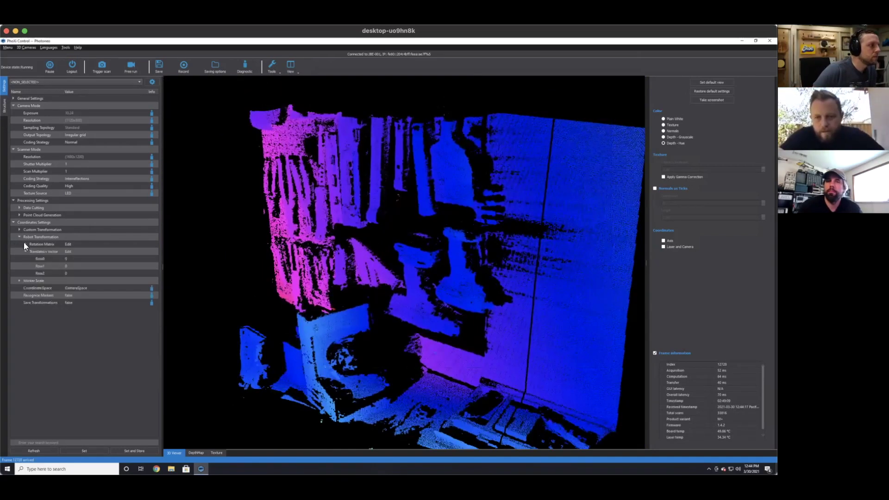
{"action": "left_click", "coordinate": [24, 250]}
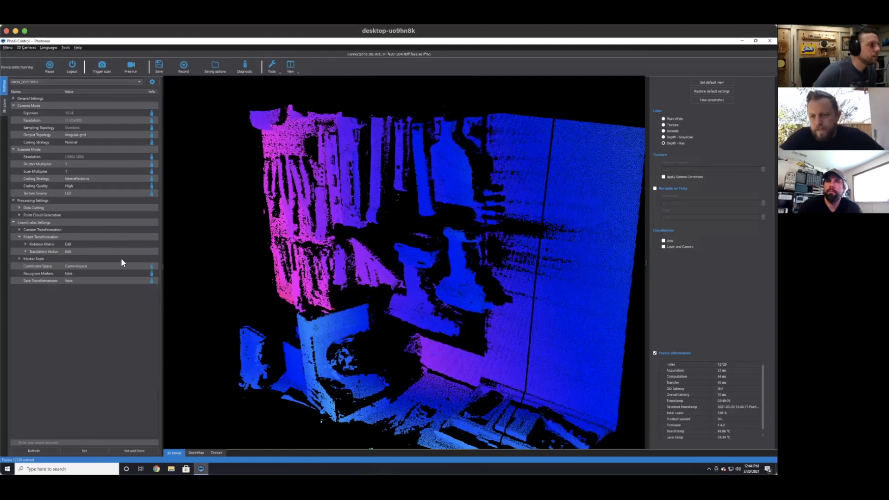